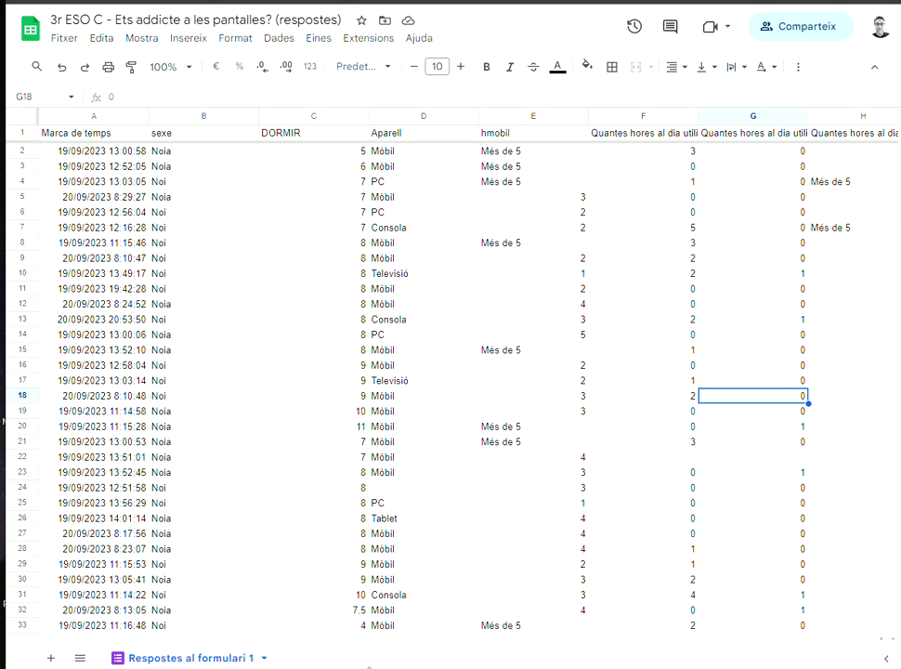
- Move the "Quina aplicació de xarxes socials utilitzes més?" column to directly after the sexe column
mouse_move(151, 643)
left_mouse_down()
mouse_move(448, 640)
mouse_move(156, 636)
left_mouse_up()
left_click_drag(156, 643, 306, 642)
left_click(424, 135)
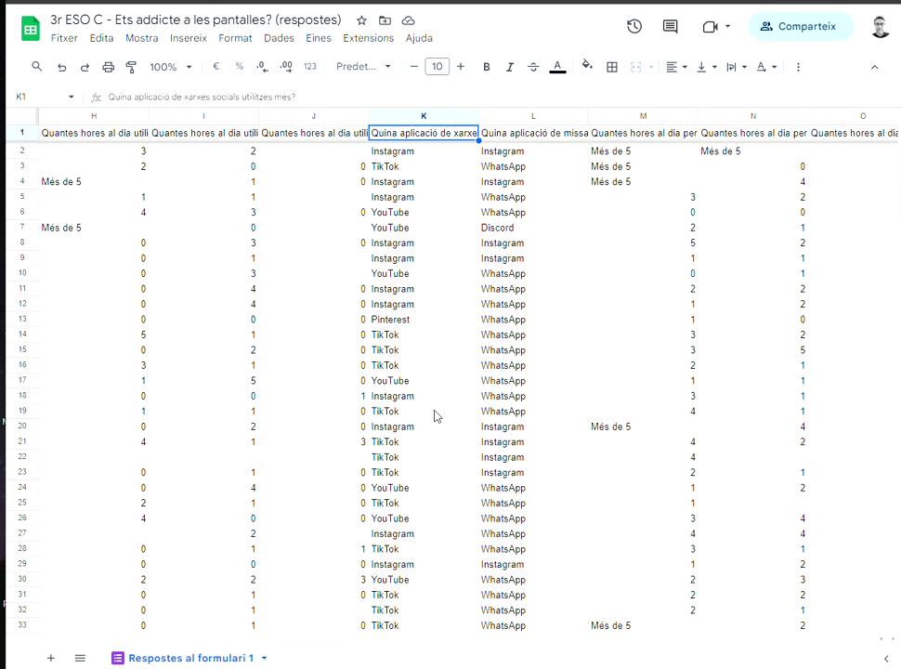
left_click(400, 116)
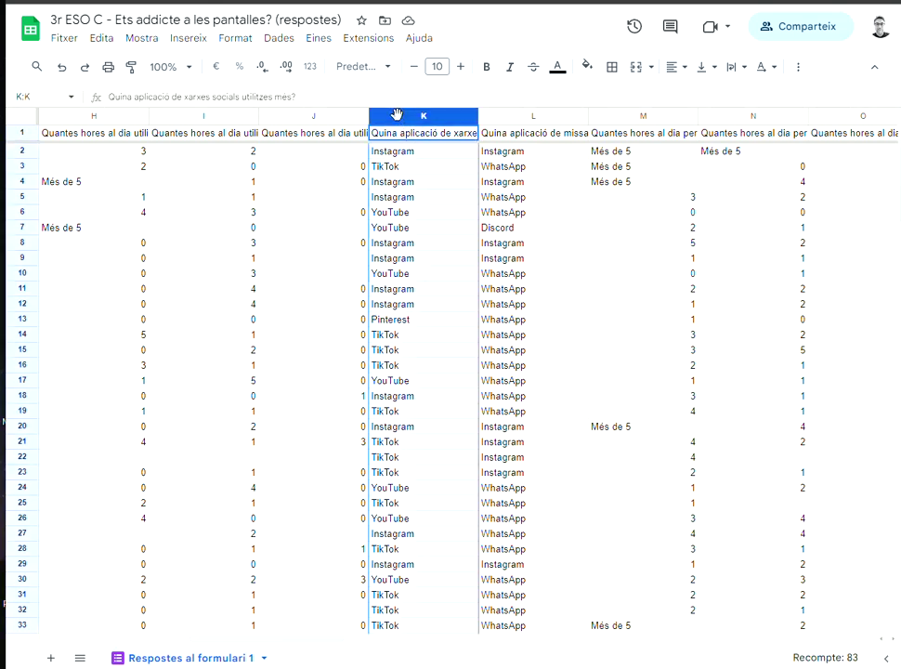
left_click(363, 114, "shift")
right_click(362, 115)
key("Escape")
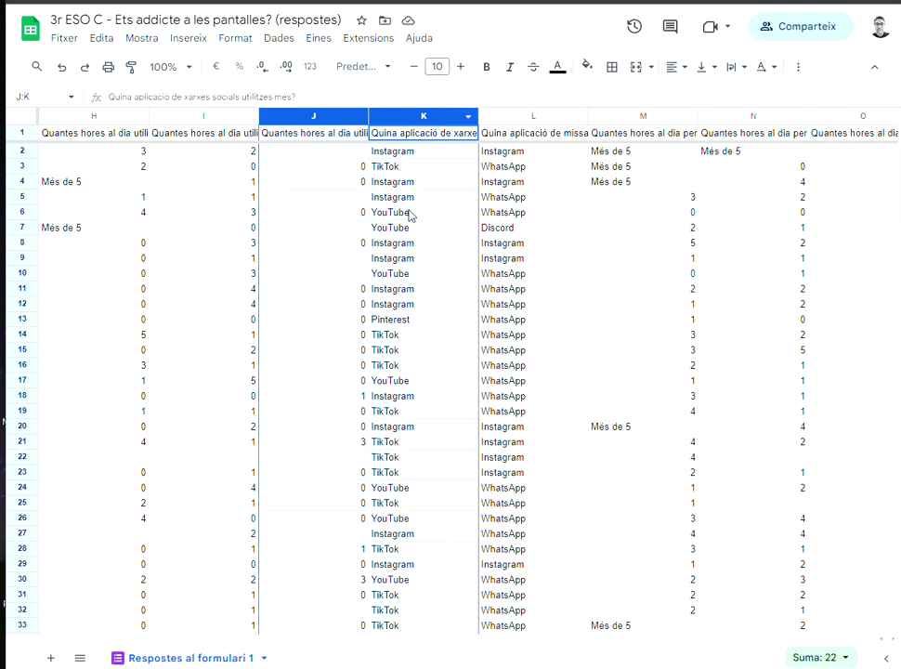
left_click(410, 212)
left_click(397, 115)
left_click_drag(383, 118, 268, 123)
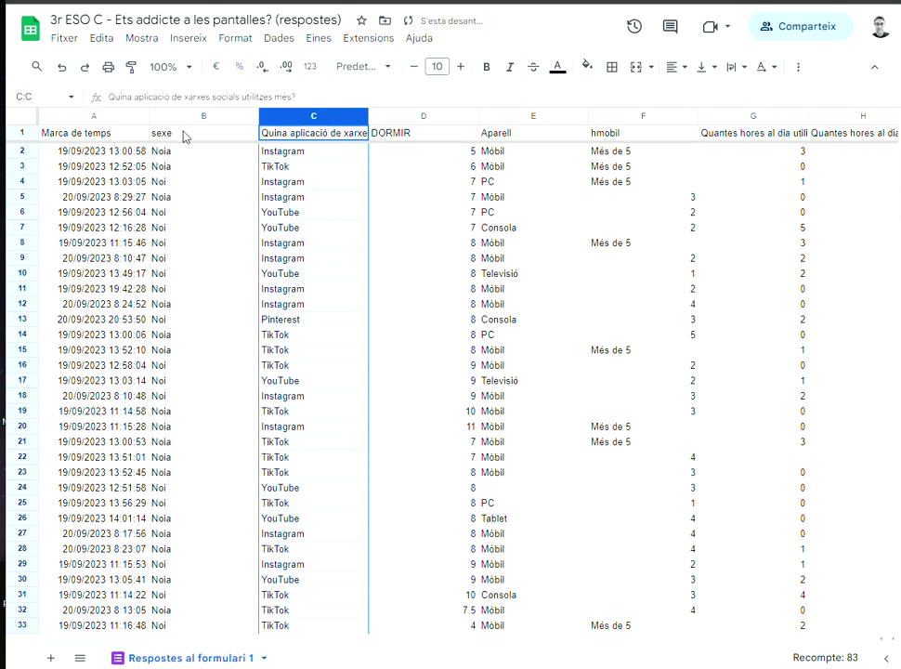
- Rename the header of the moved social network column in C1 as "xarxes"
left_click(299, 135)
double_click(321, 133)
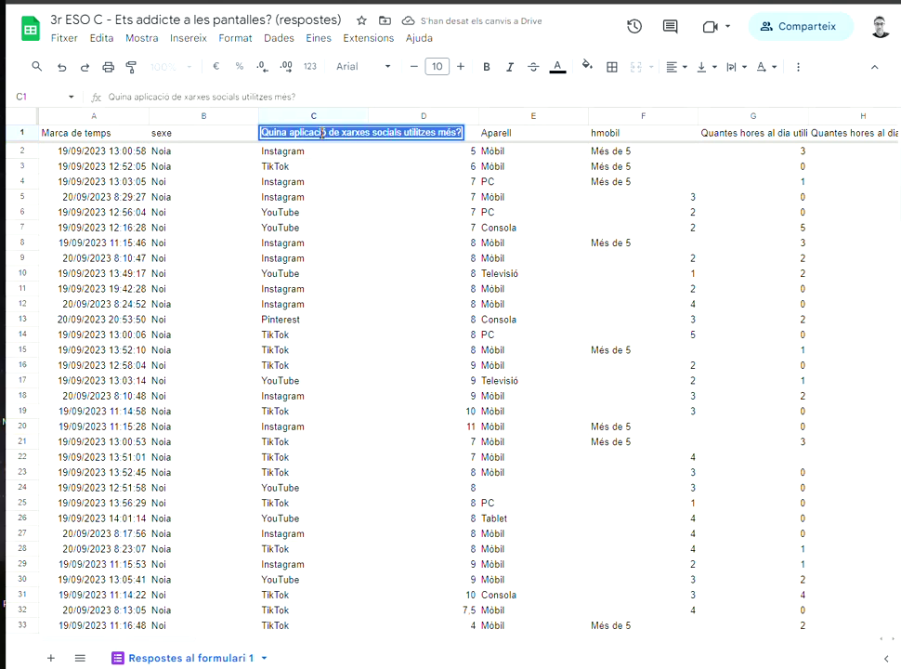
type("xarxes")
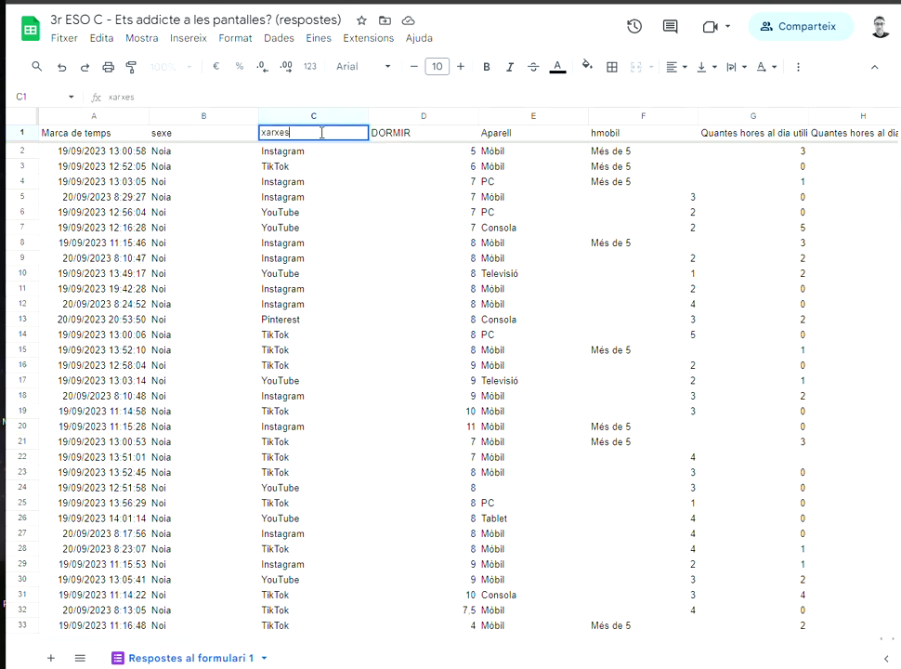
key("Return")
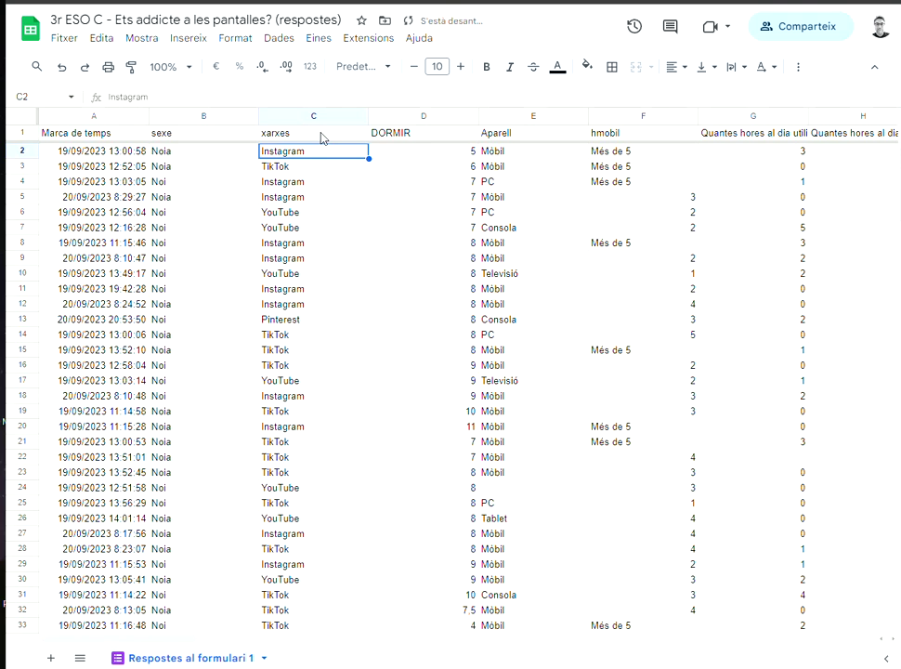
- Create a pivot table on a new sheet from the sexe and xarxes columns (B:C)
left_click(187, 116)
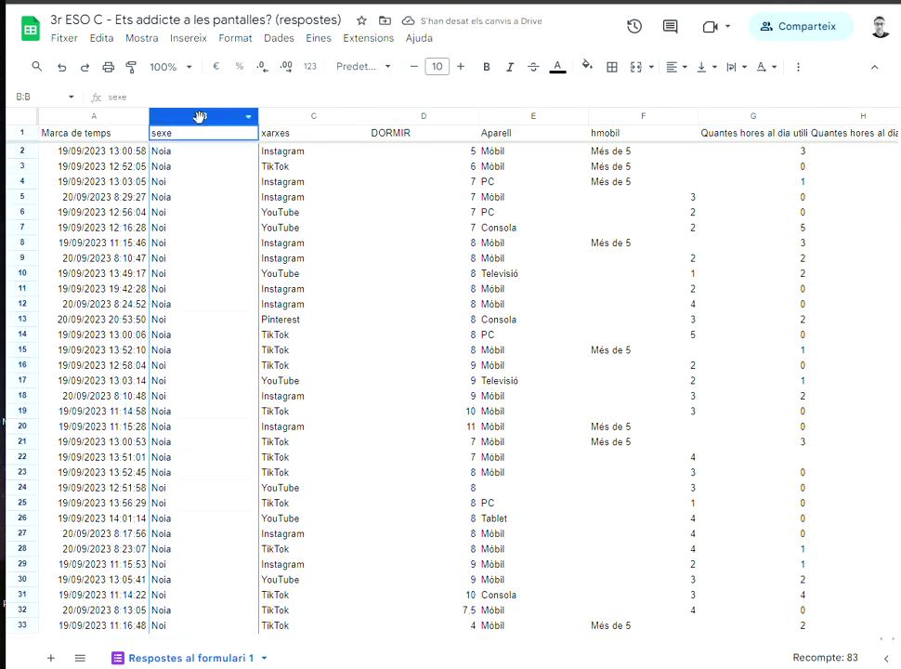
left_click_drag(187, 116, 295, 115)
left_click(205, 183)
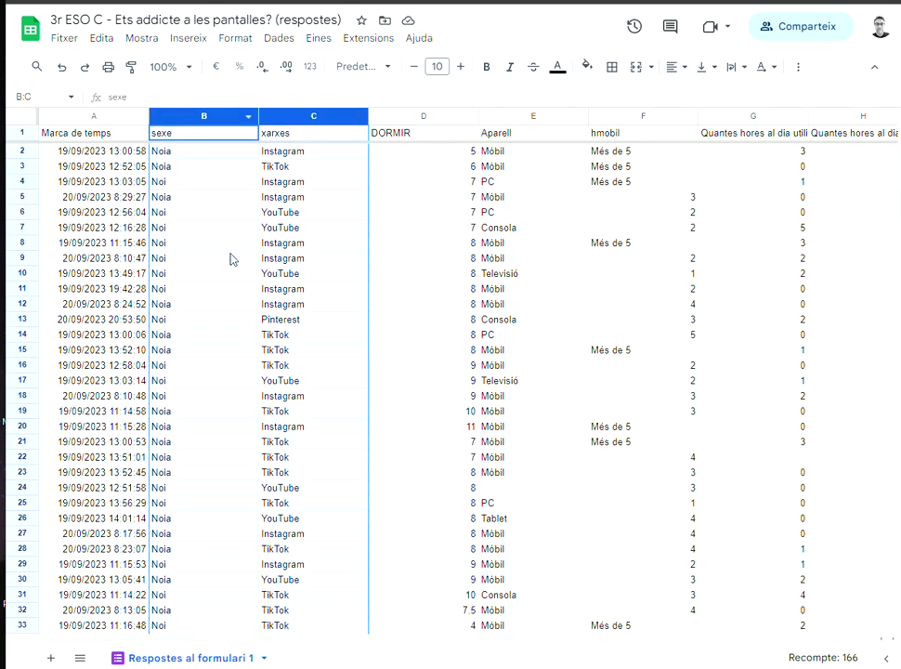
left_click(190, 39)
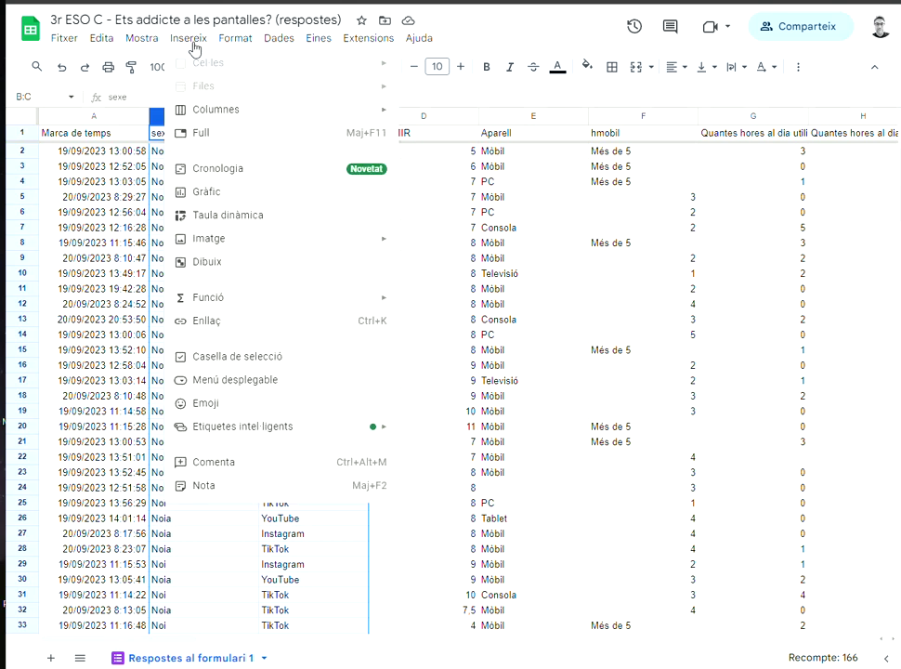
left_click(248, 220)
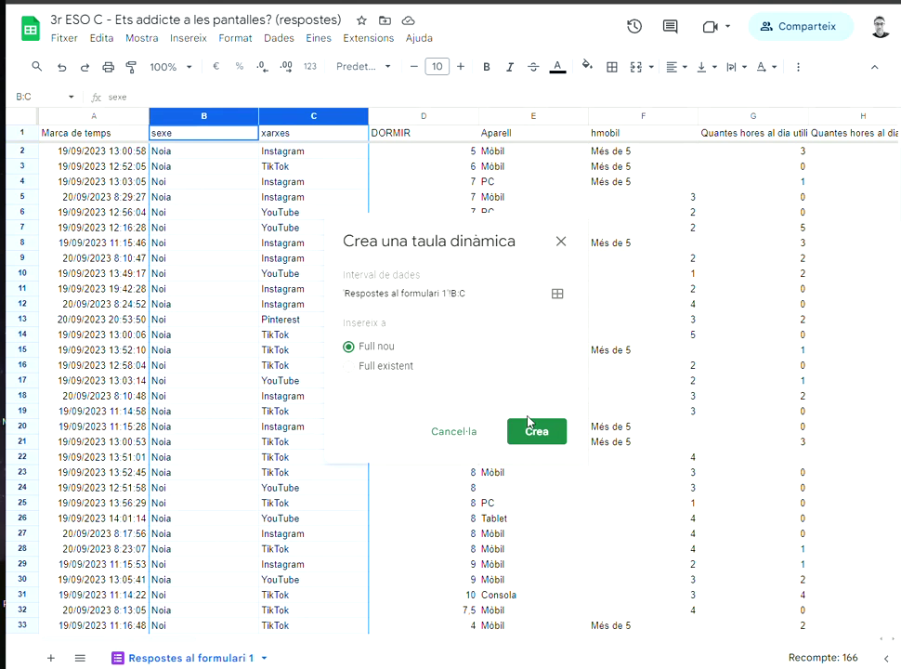
left_click(549, 439)
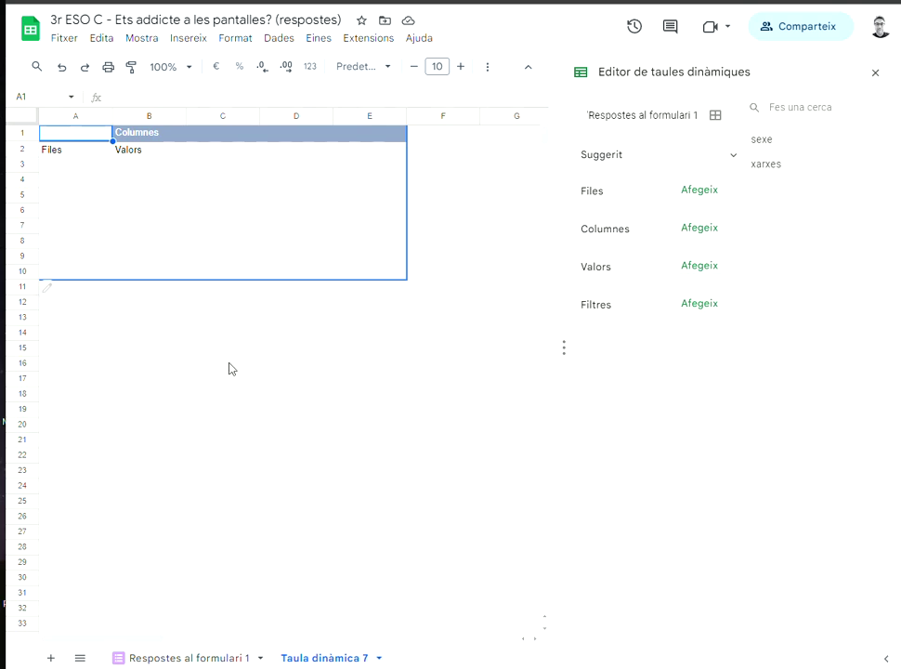
- Lay out the pivot table with xarxes as rows and sexe as both columns and values
left_click(701, 193)
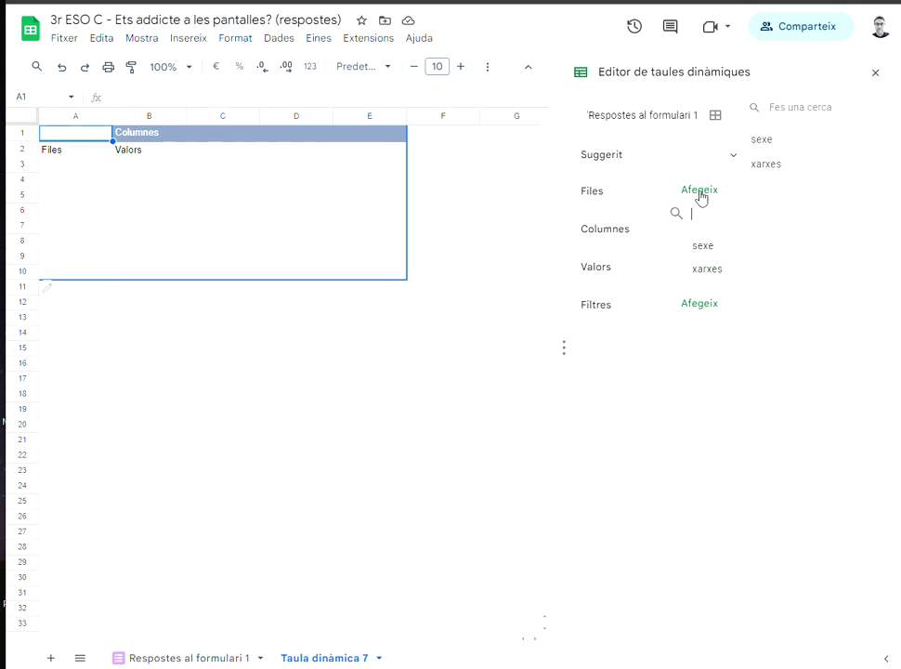
left_click(712, 271)
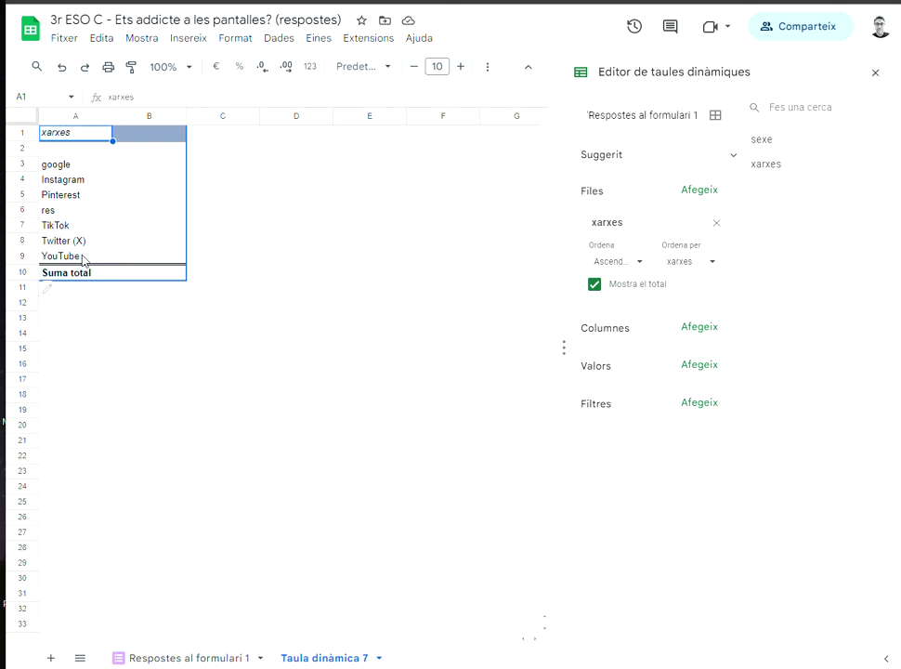
left_click(687, 330)
left_click(710, 385)
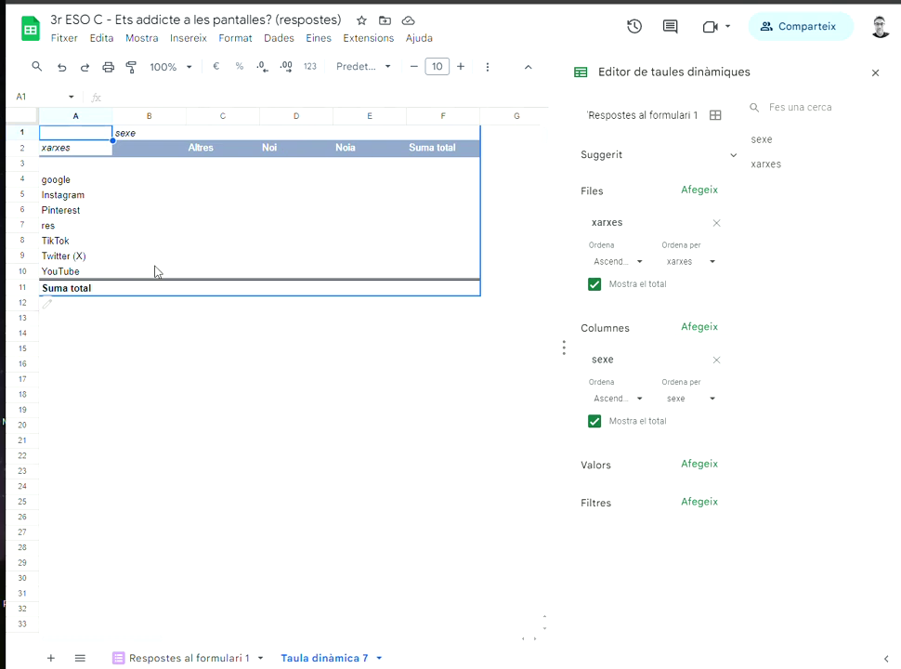
left_click(699, 465)
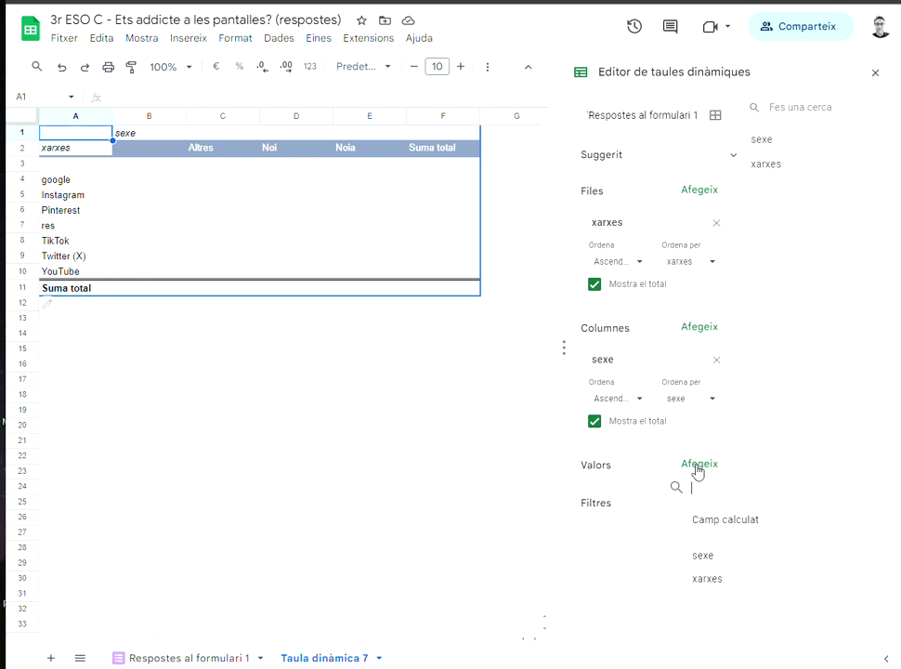
left_click(704, 556)
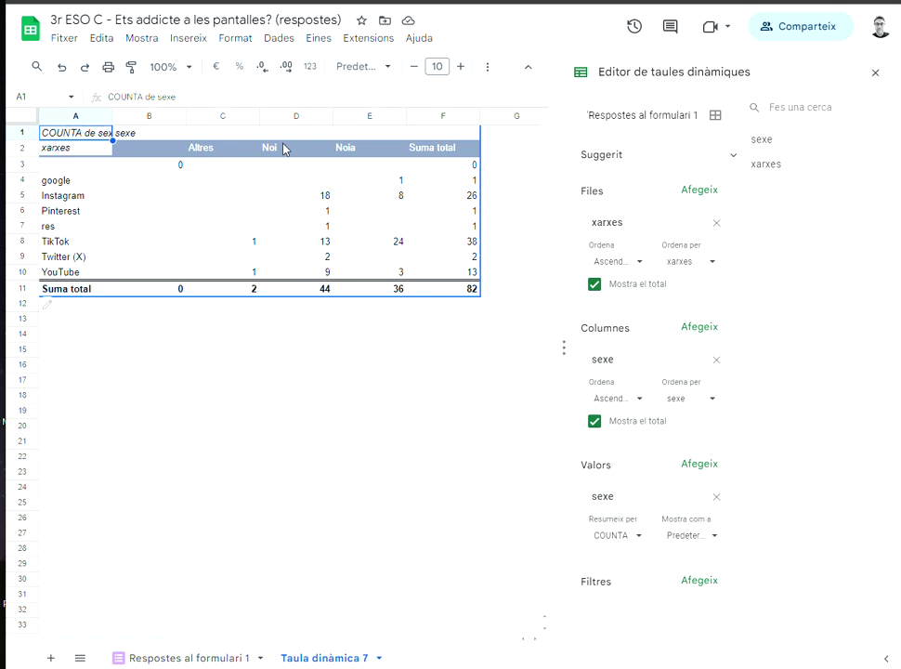
- Center the contents of the pivot table cells B2:F11 horizontally
left_click(201, 153)
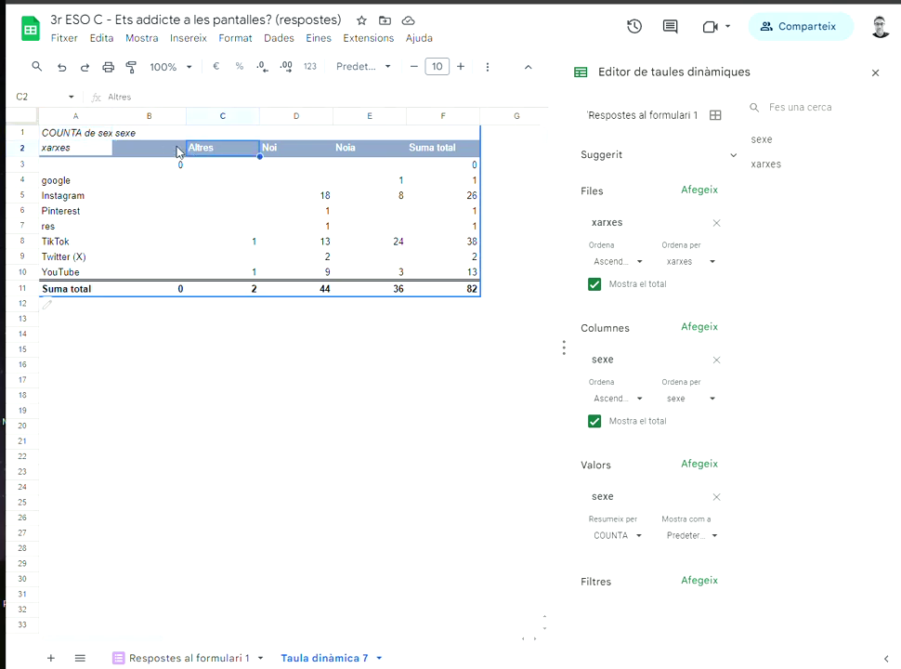
left_click_drag(163, 152, 470, 288)
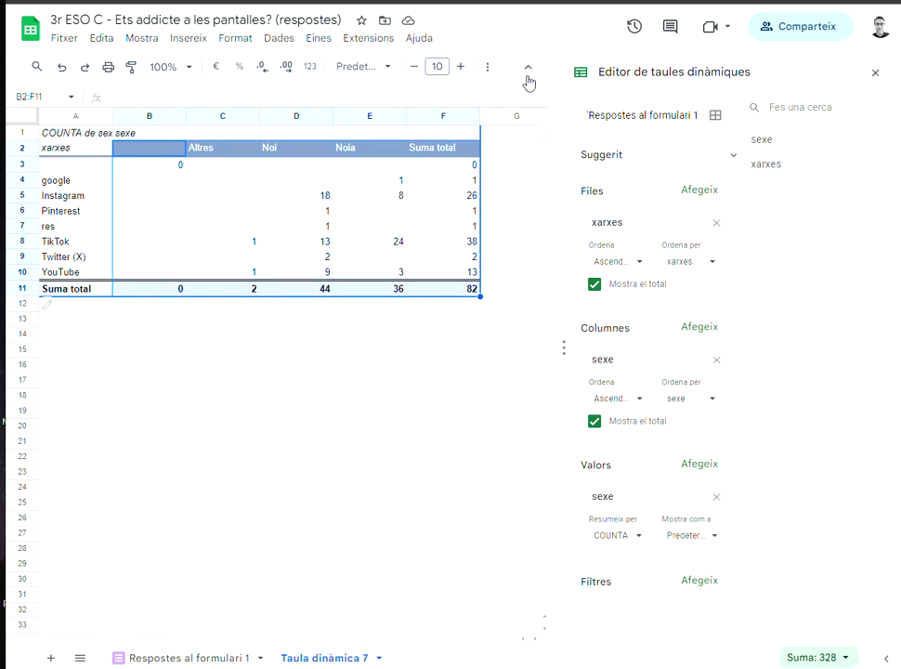
left_click(488, 67)
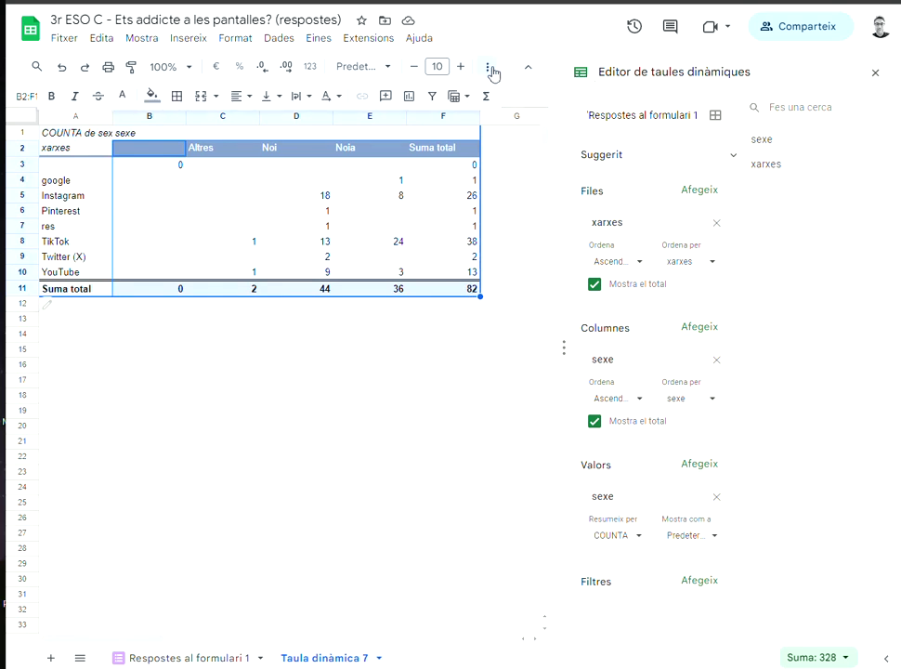
left_click(249, 108)
left_click(263, 130)
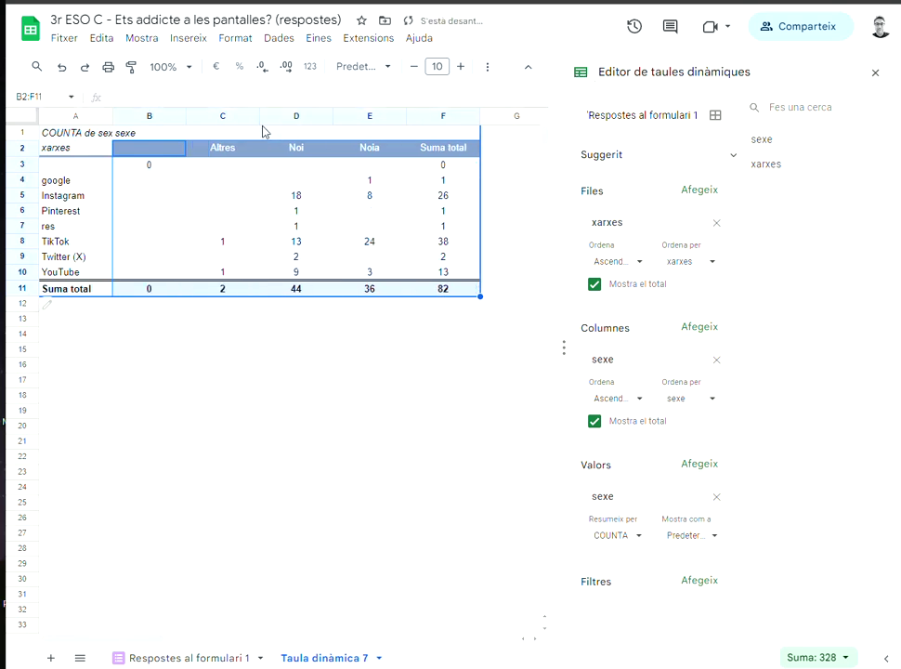
left_click(326, 349)
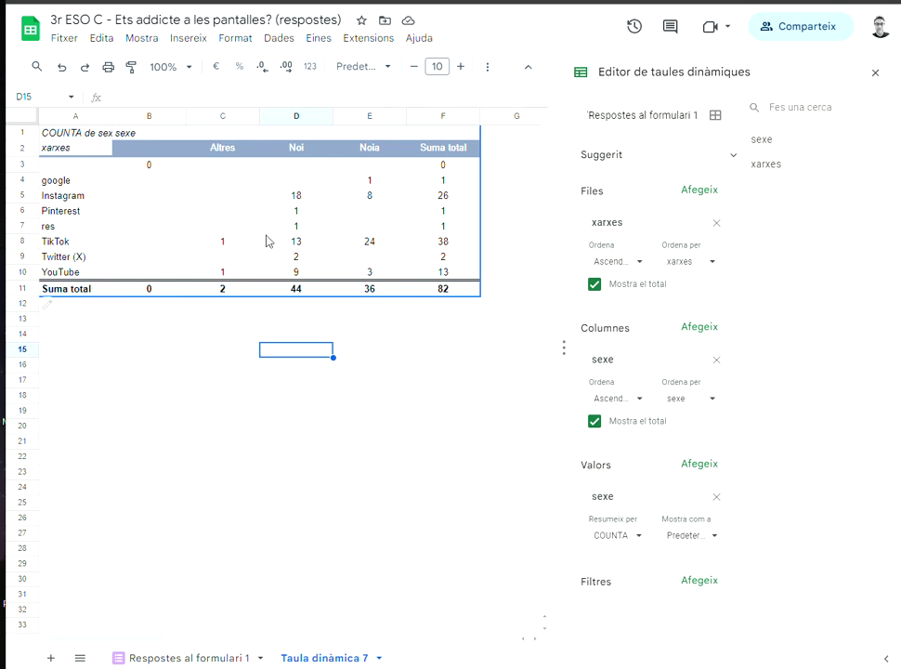
- Show the pivot table's sexe values as % de la fila and switch them to % de la columna
left_click(713, 537)
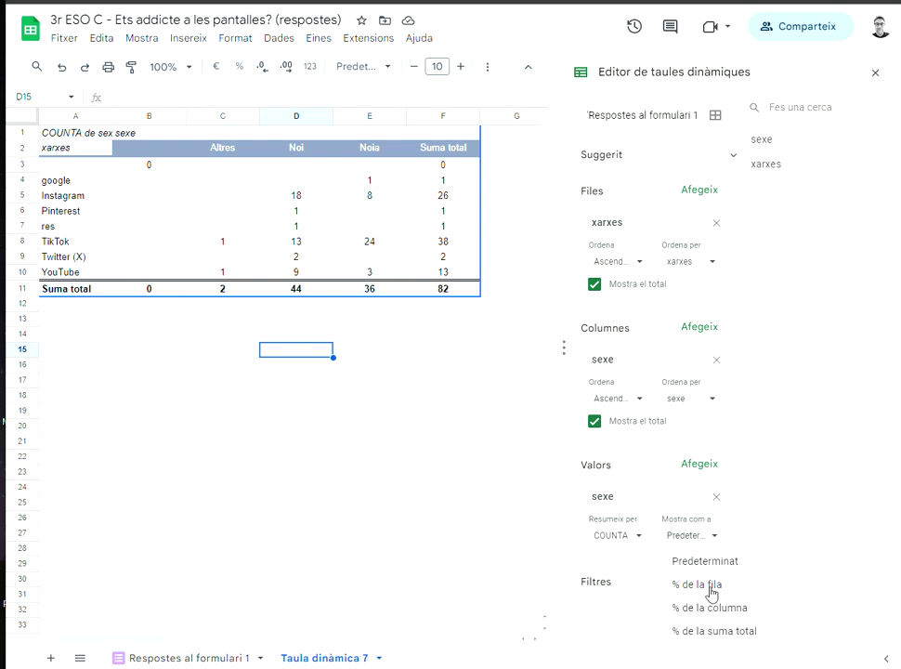
left_click(711, 585)
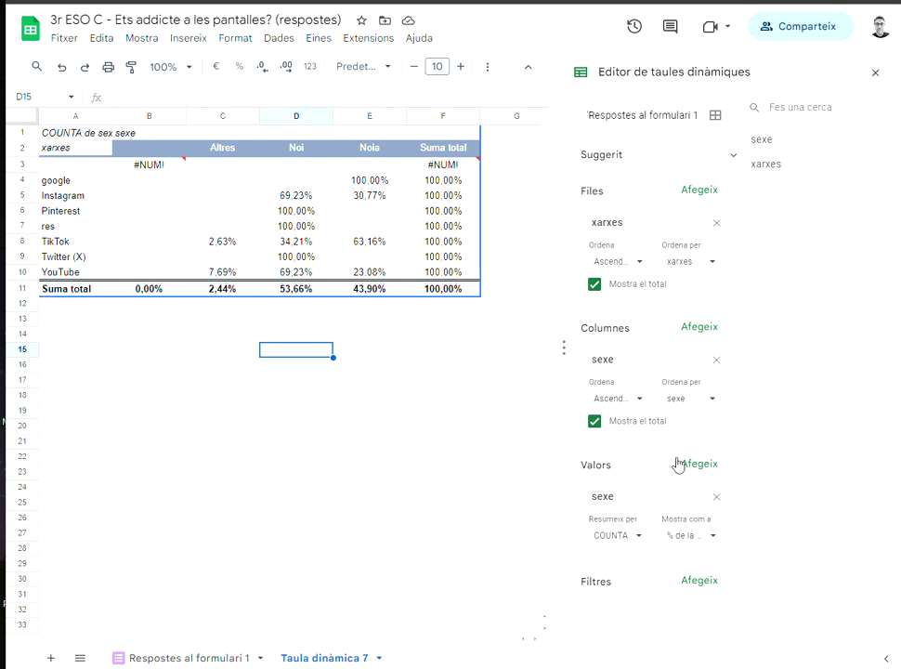
left_click(714, 536)
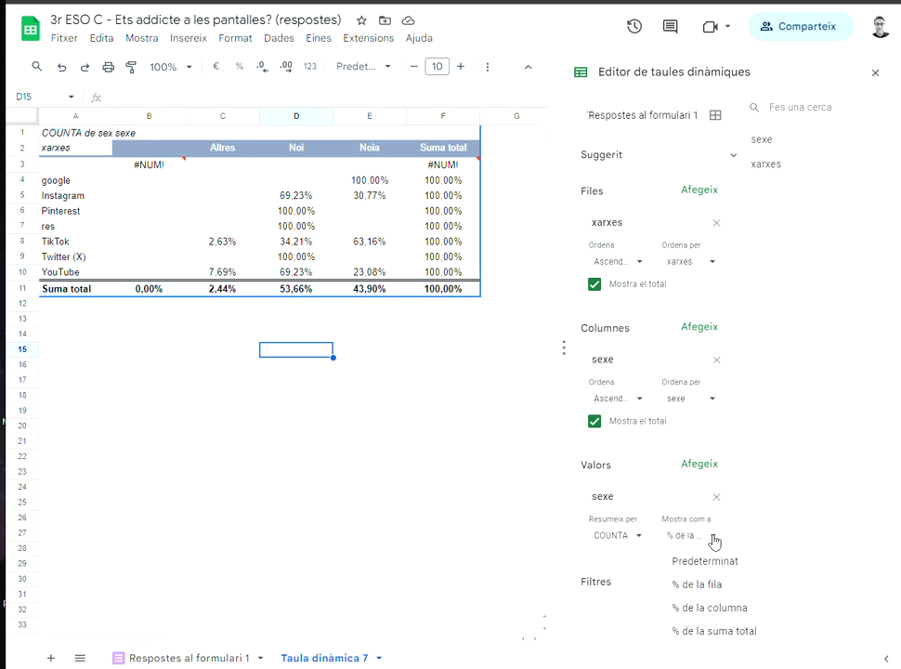
left_click(708, 608)
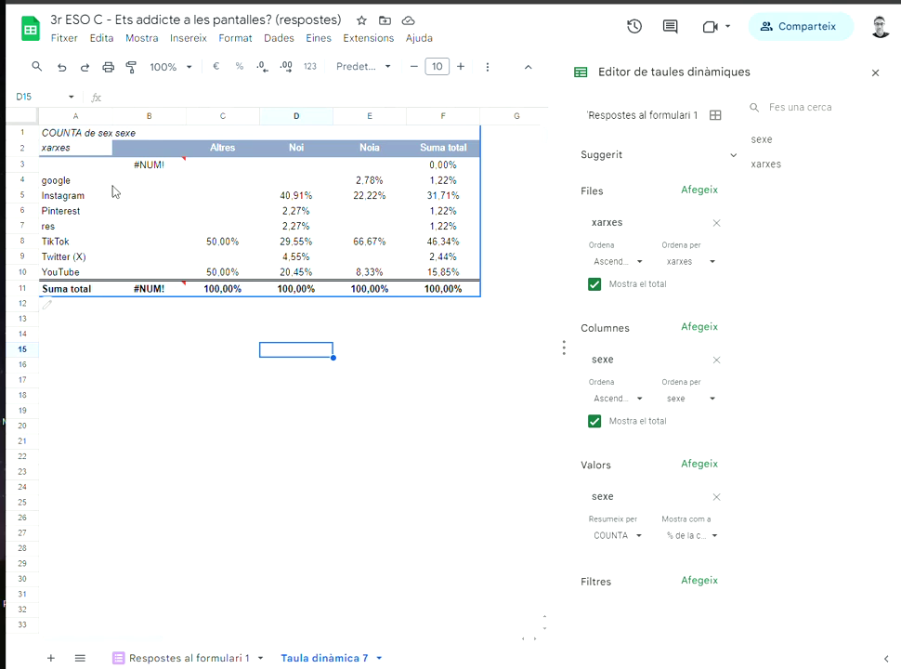
- Select the Noi and Noia percentages in the TikTok and Instagram rows to compare them
left_click(369, 244)
left_click(305, 244, "shift")
left_click(297, 195, "ctrl")
left_click(369, 195, "ctrl+shift")
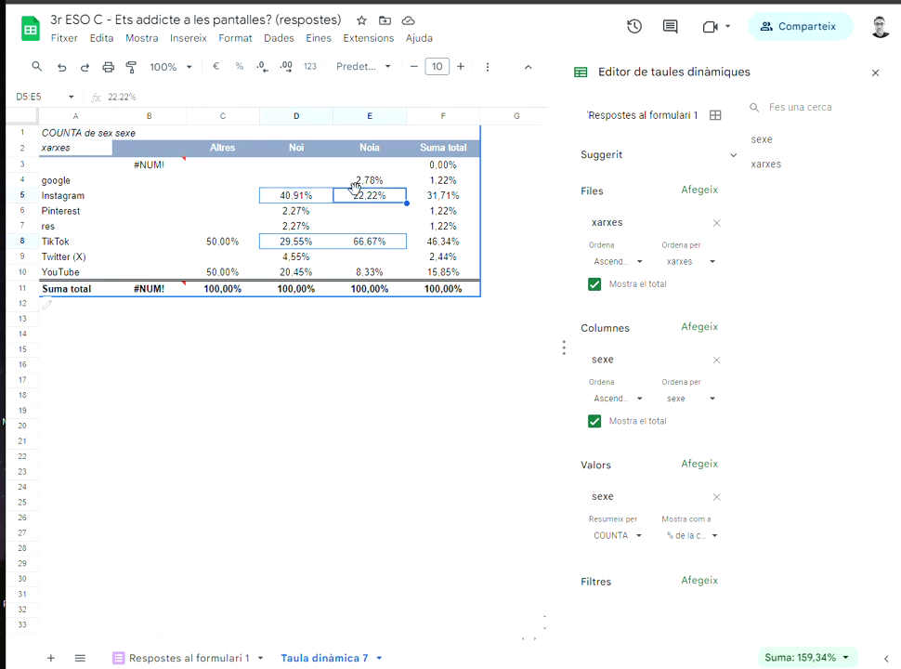